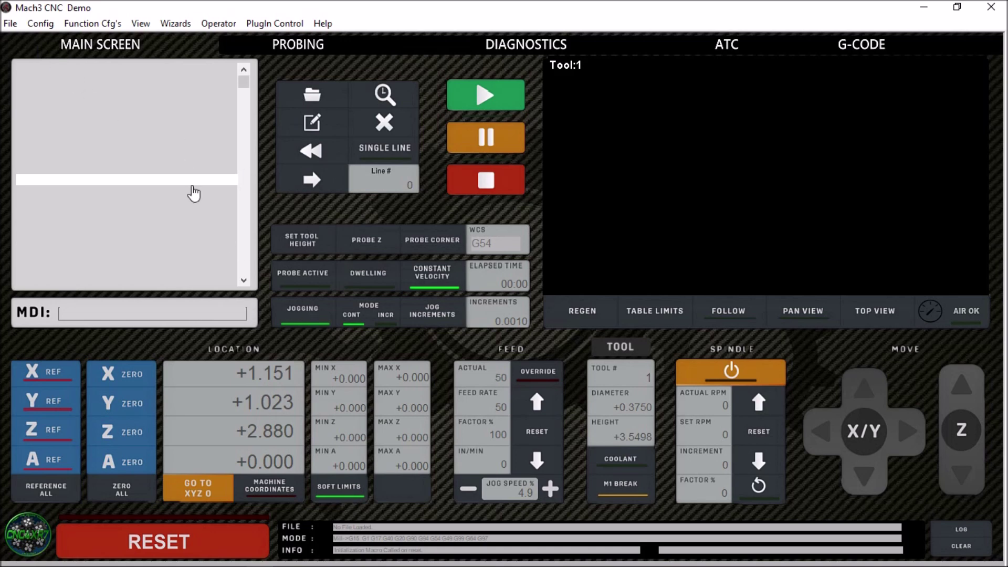
- Open the Ports and Pins configuration and review the port setup, kernel speed and motor output pin assignments
click(39, 23)
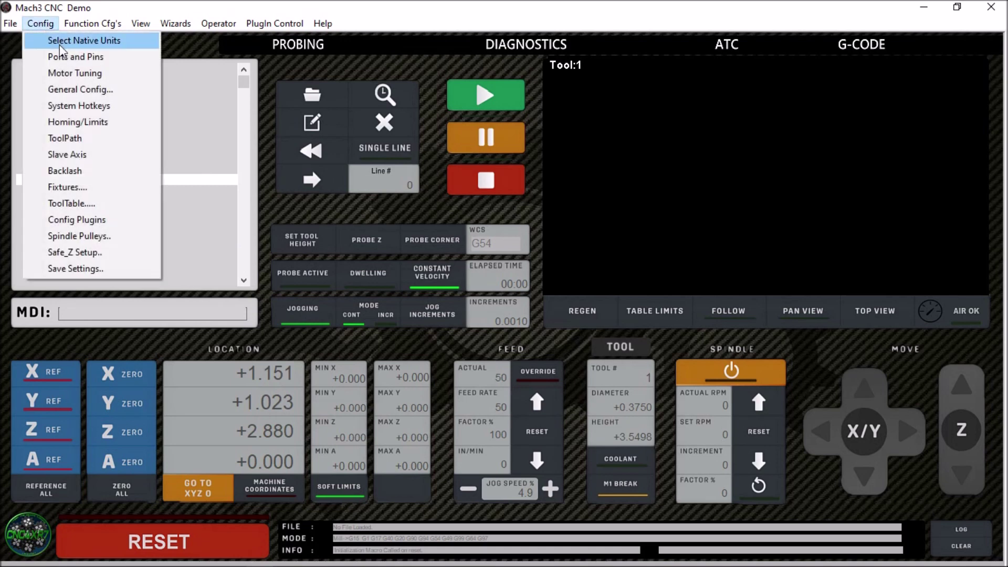
click(65, 56)
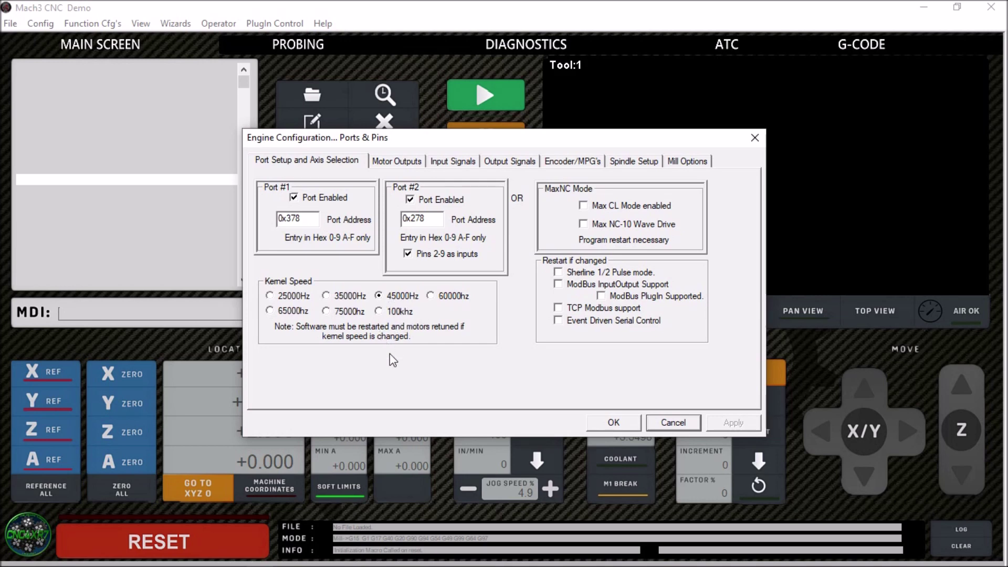
click(405, 166)
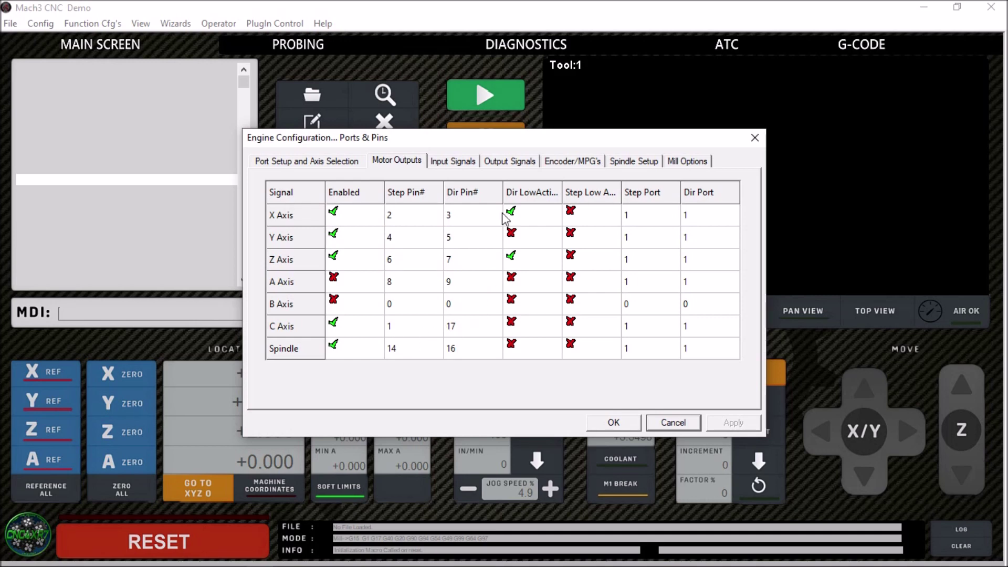
- Examine the input signal assignments from the X axis limits through the home, numbered input and probe signals to EStop
click(469, 162)
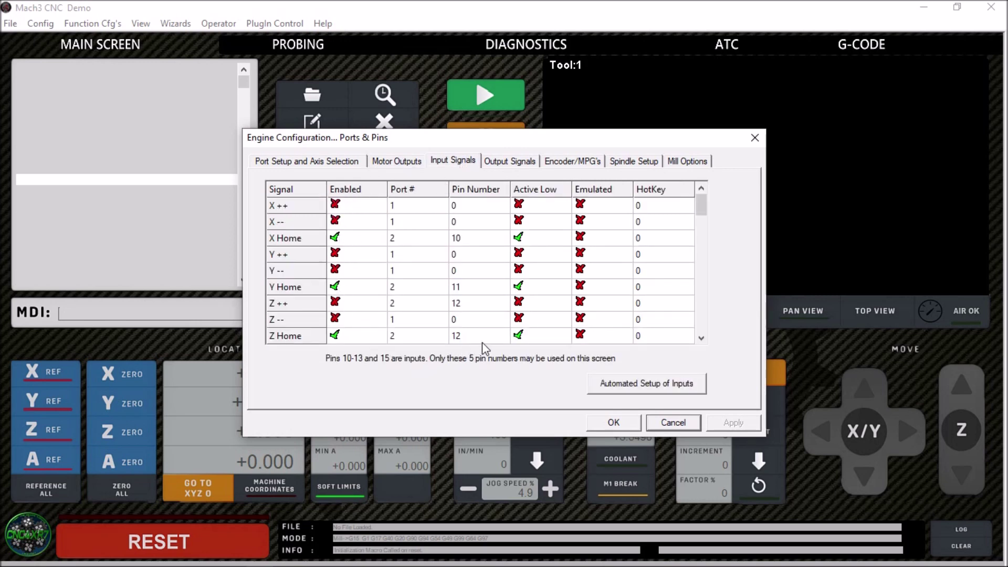
click(702, 338)
click(701, 338)
click(702, 338)
click(702, 338)
click(702, 338)
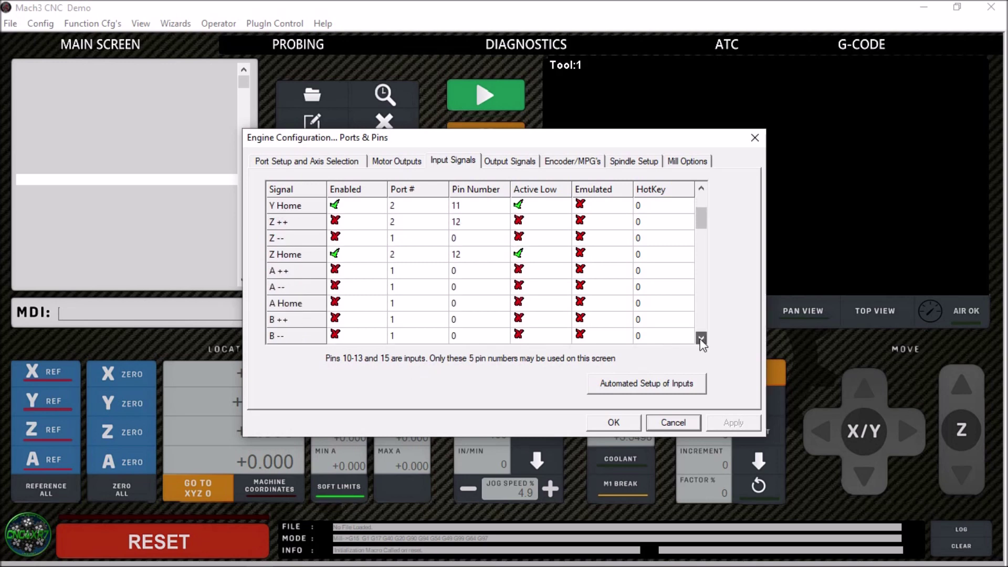
click(702, 338)
click(702, 338)
click(702, 338)
click(701, 338)
click(702, 338)
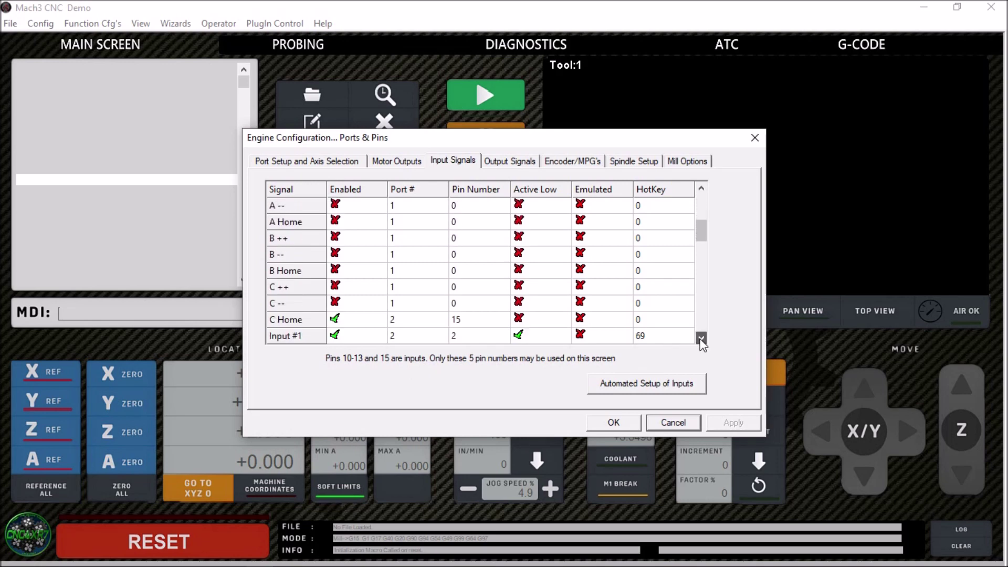
click(702, 338)
click(701, 338)
click(702, 339)
click(702, 338)
click(701, 338)
click(701, 339)
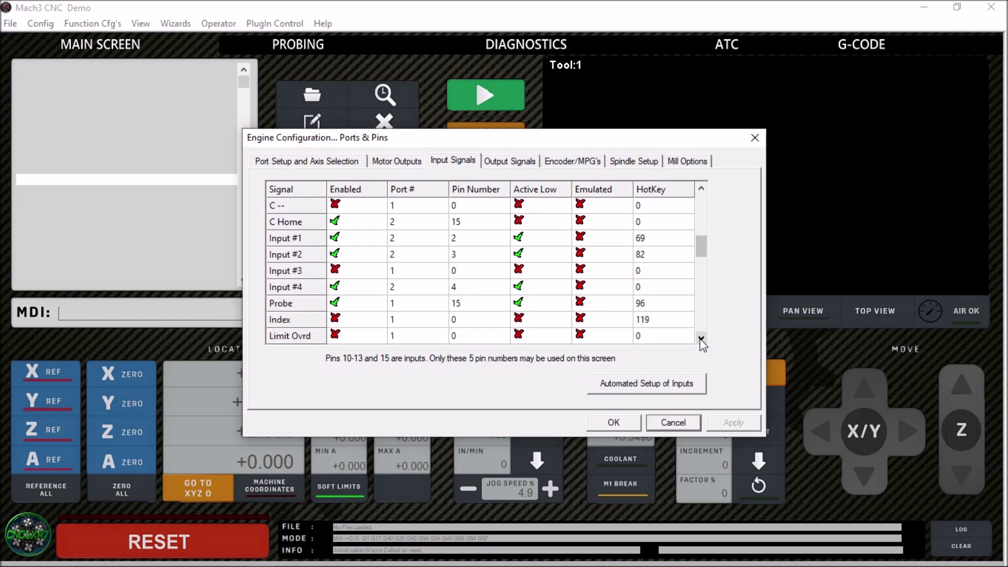
click(702, 338)
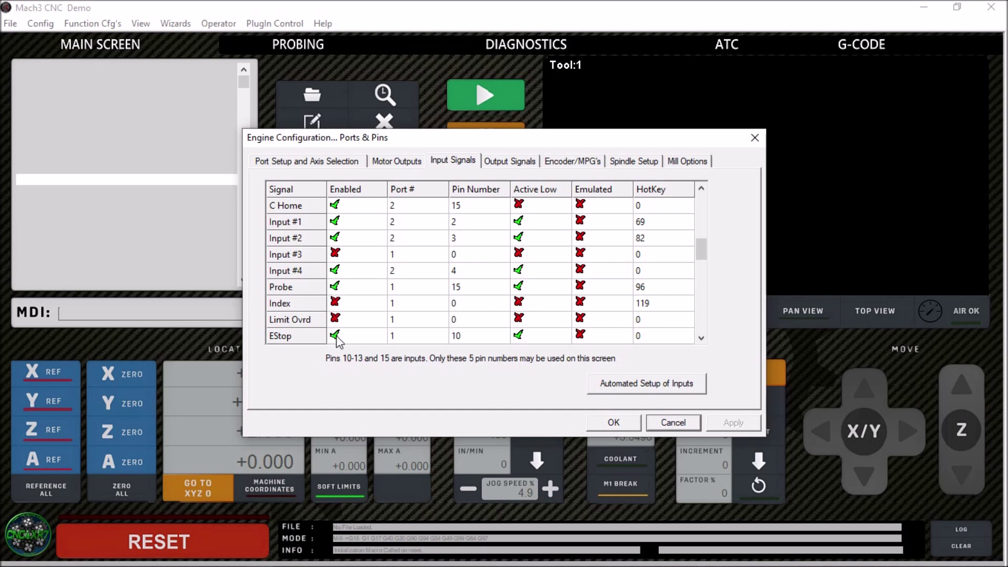
- Examine the THC and OEM trigger input signals, and return to the C Home and numbered input rows
click(701, 339)
click(702, 338)
click(702, 338)
click(701, 339)
click(702, 338)
click(701, 338)
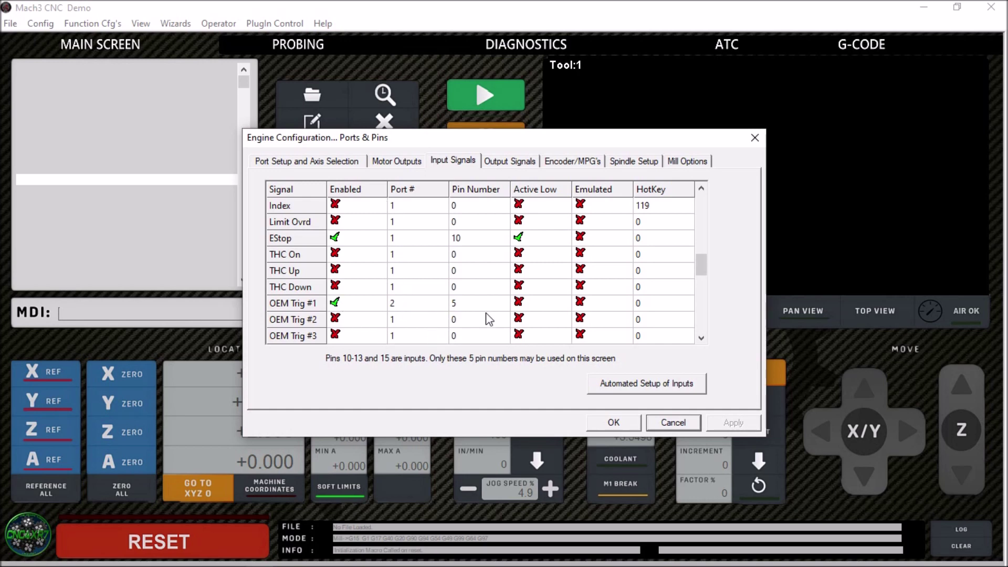
click(702, 340)
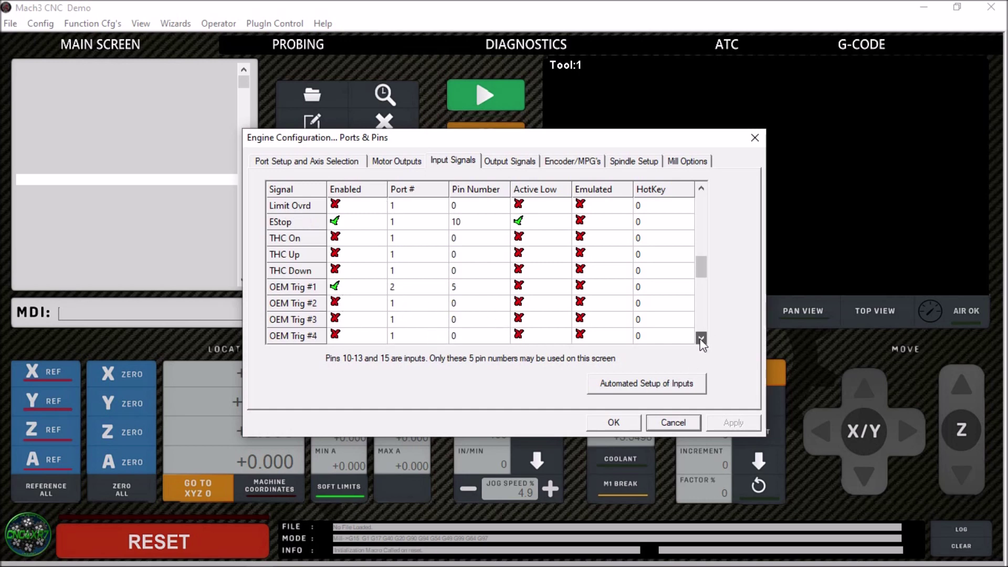
mouse_move(704, 273)
mouse_down()
mouse_move(705, 315)
mouse_move(708, 255)
mouse_up()
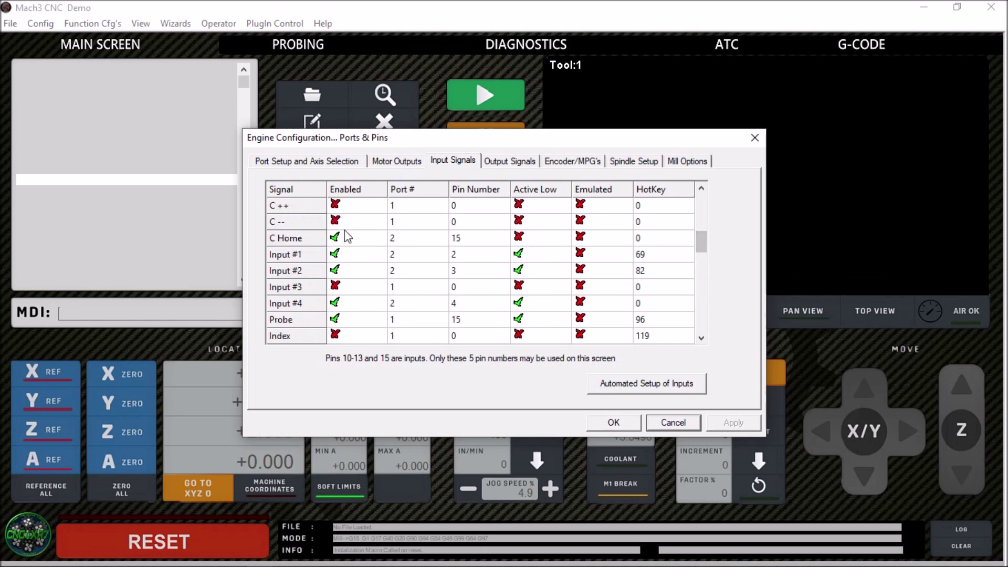
- Examine the output signal assignments, including the charge pump and the enabled outputs up to Output #16
click(517, 163)
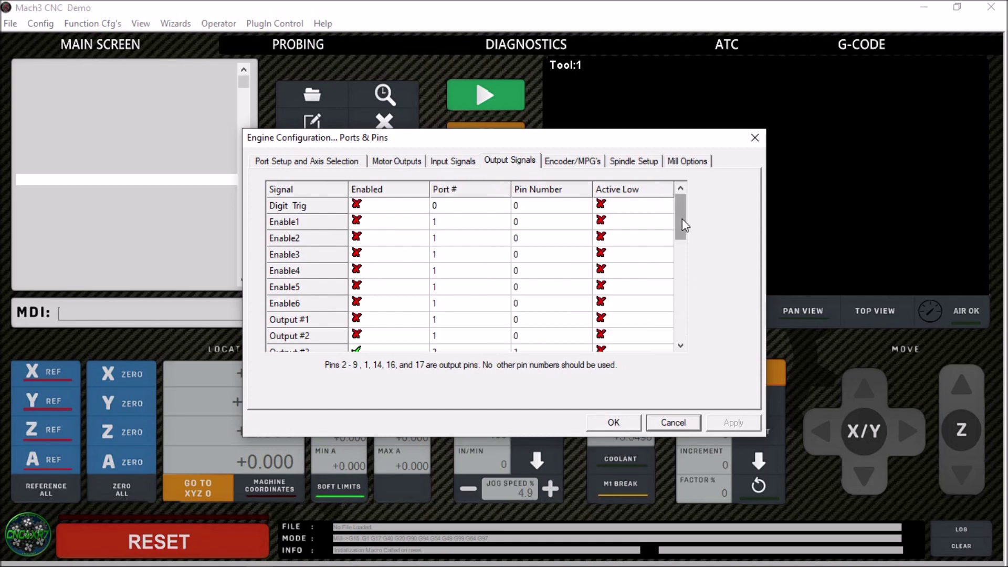
drag(682, 221, 681, 250)
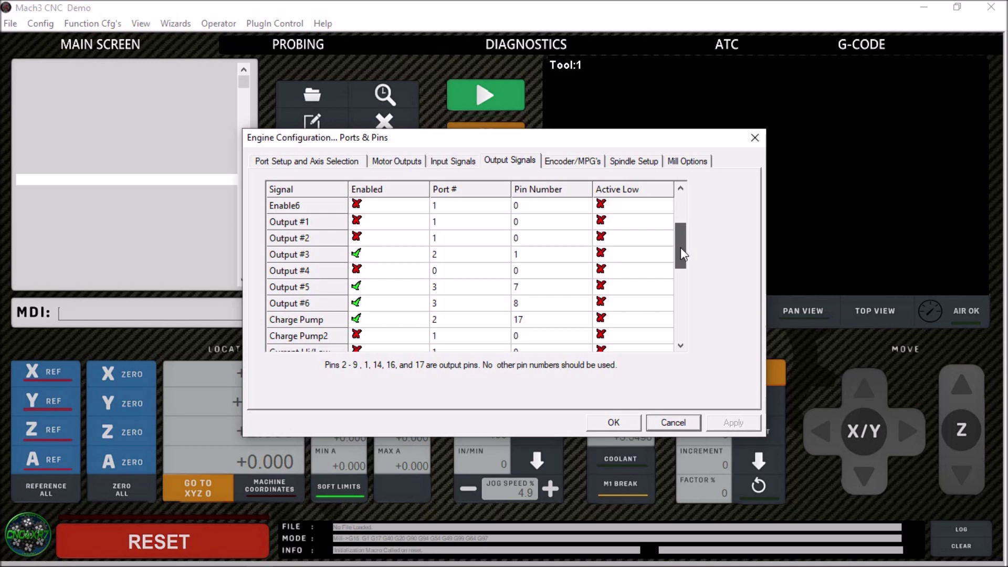
scroll(680, 248, down, 1)
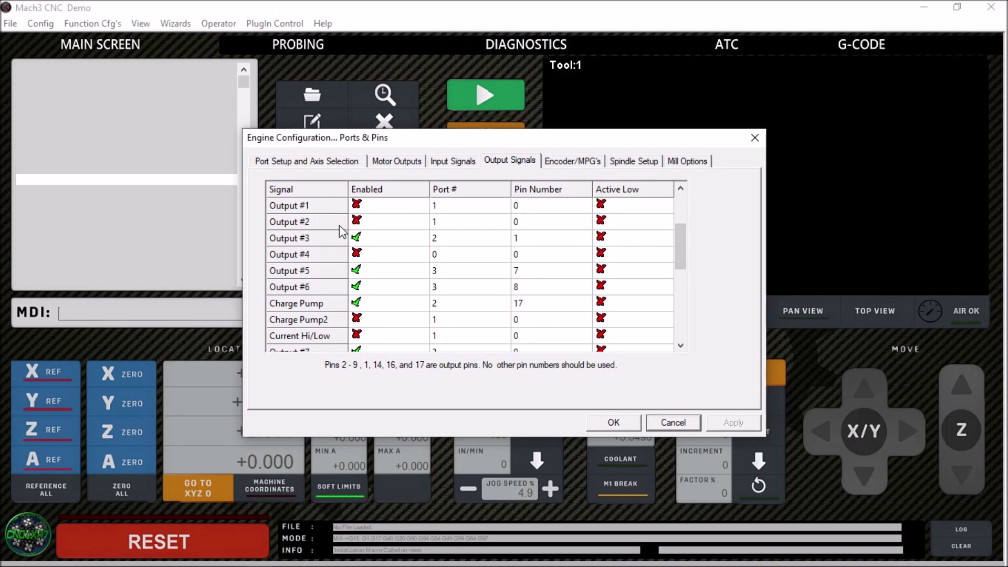
text(1)
mouse_move(681, 258)
mouse_down()
mouse_move(682, 283)
mouse_move(690, 265)
mouse_move(690, 275)
mouse_up()
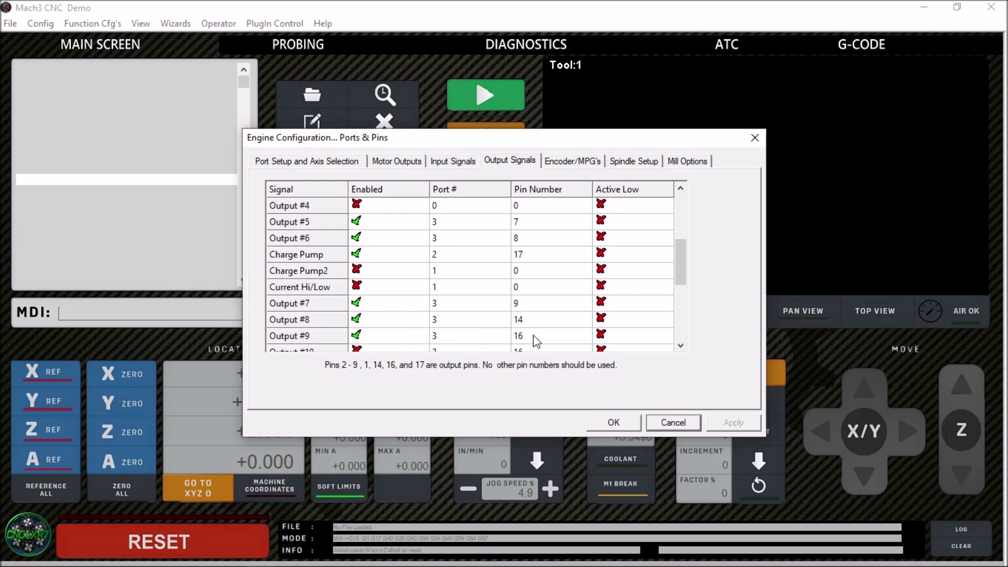
drag(685, 271, 691, 317)
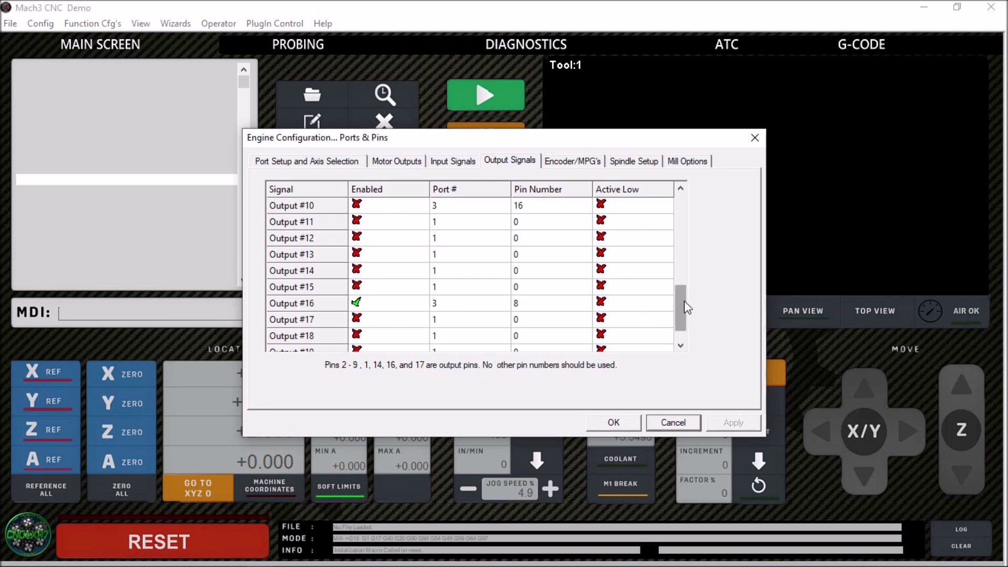
drag(687, 307, 678, 248)
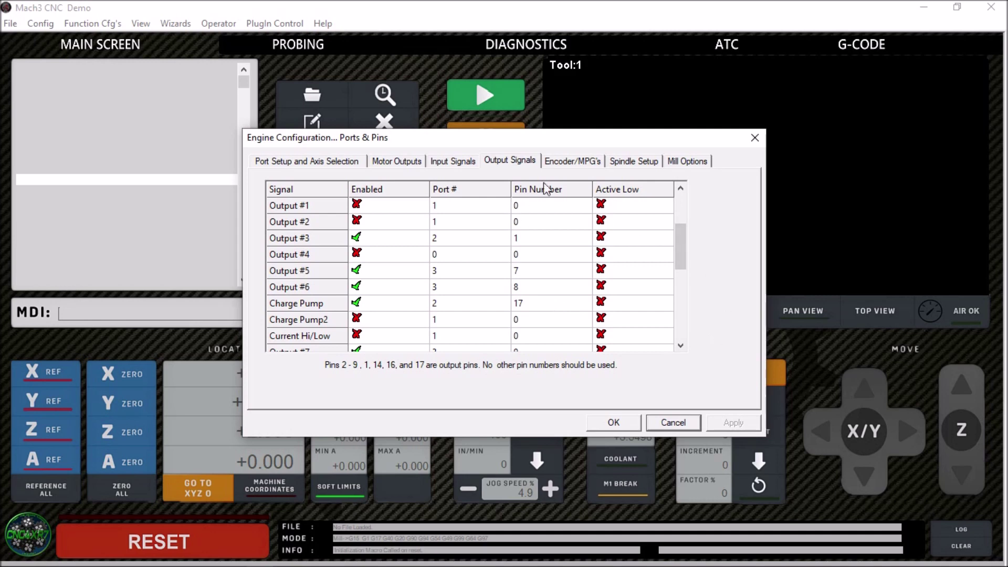
- Review the encoder, spindle setup and mill options of the Ports and Pins configuration, and accept the dialog
click(562, 163)
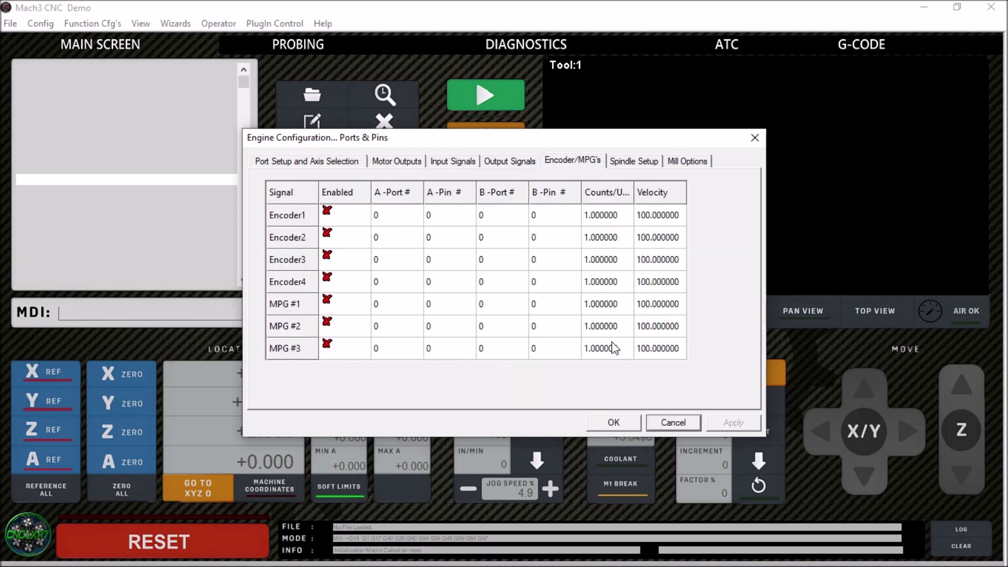
click(625, 165)
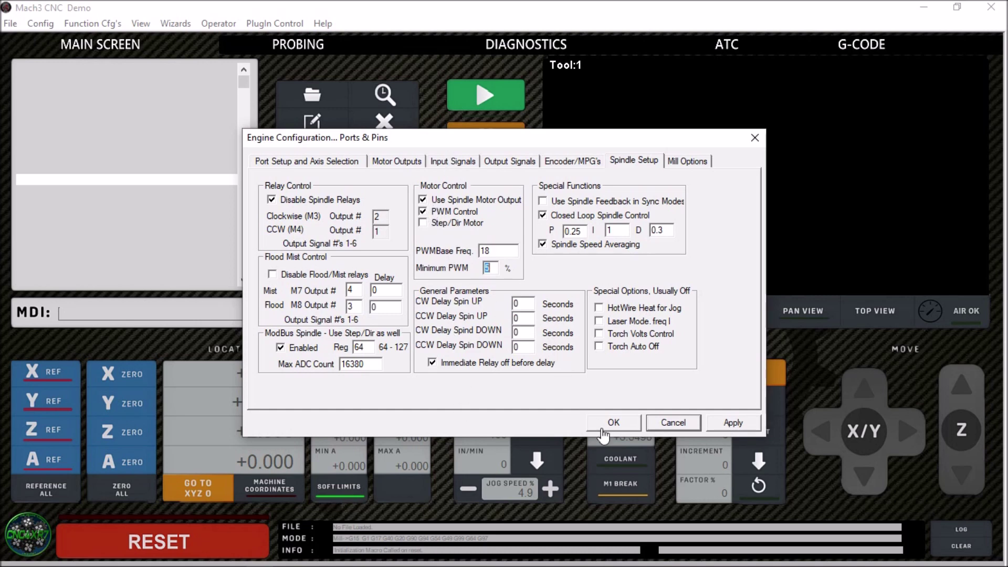
click(688, 160)
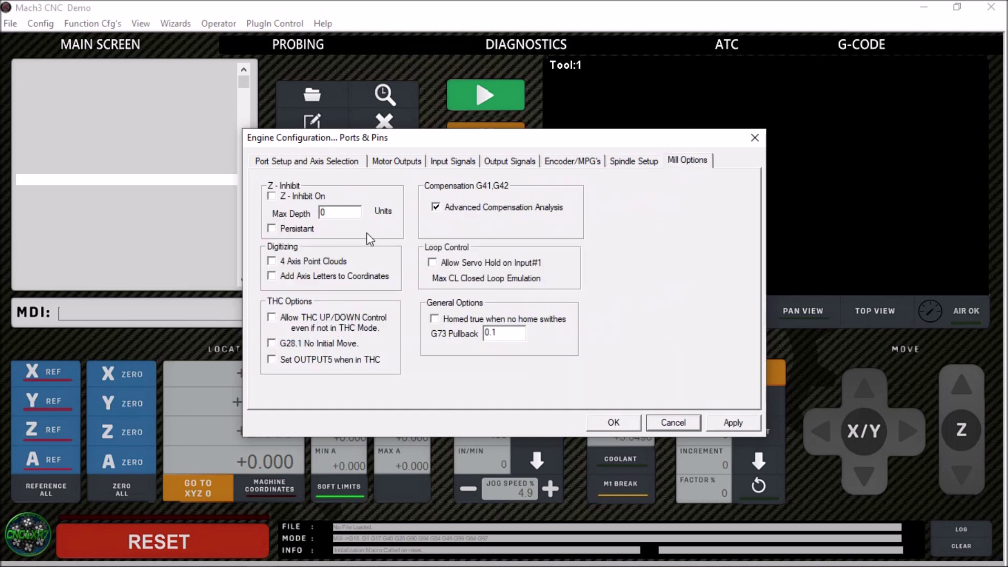
click(620, 425)
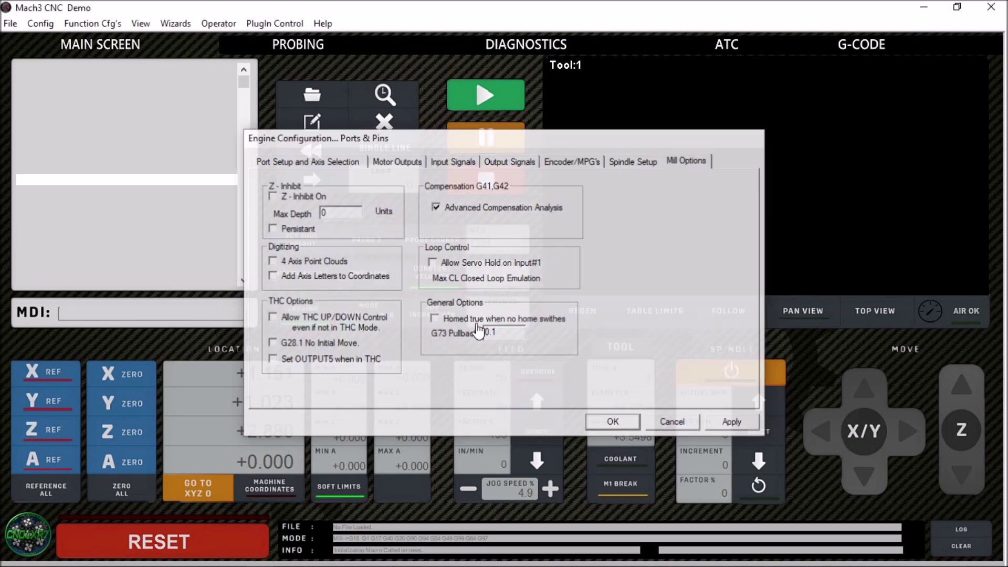
- Enter the feed value of the initialization string G80 F50 in the general logic configuration and accept the settings
click(51, 21)
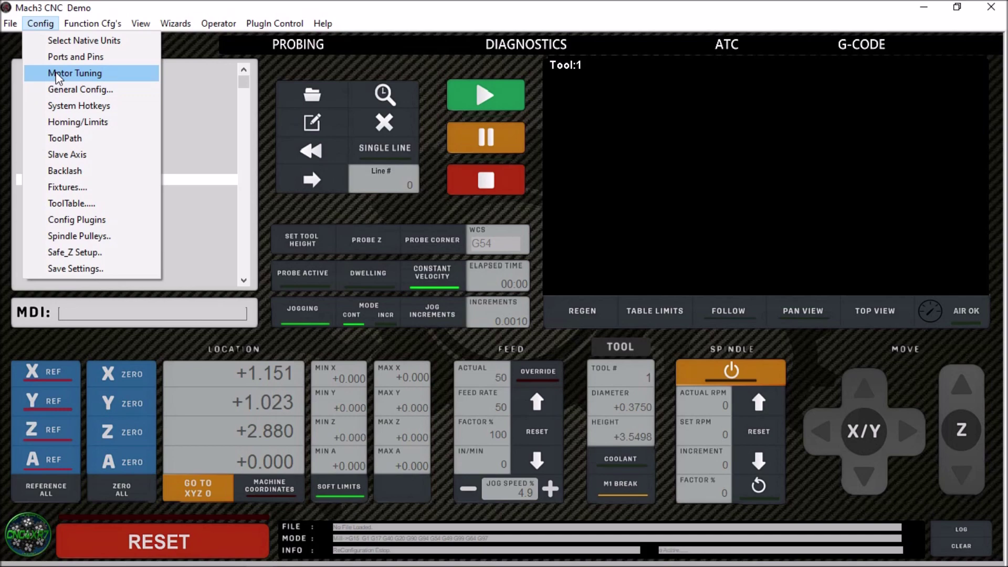
click(60, 90)
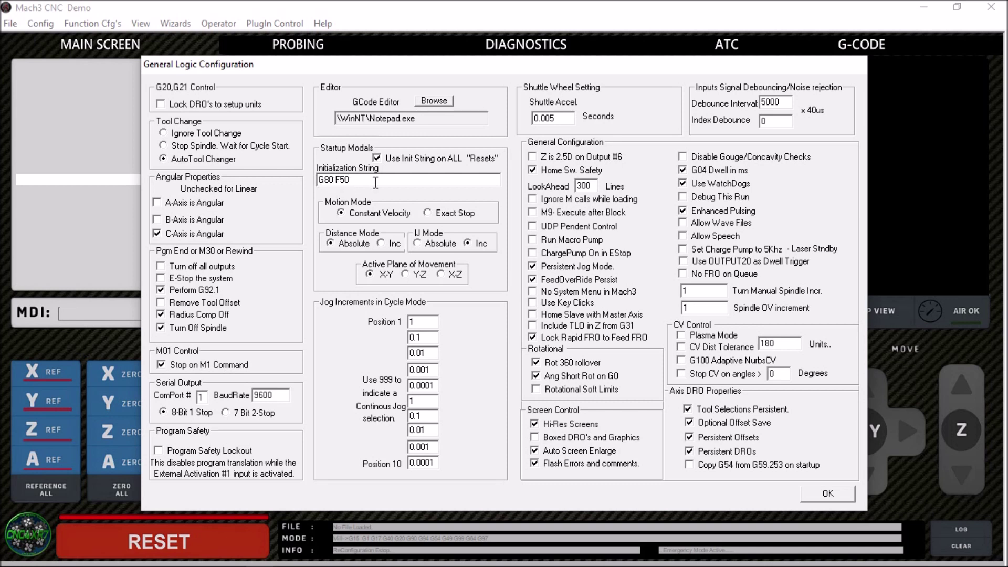
click(348, 184)
key(BackSpace)
text(0)
click(829, 494)
- Review the homing directions, soft limits and home speeds of all axes in the Homing/Limits configuration, and close it
click(33, 22)
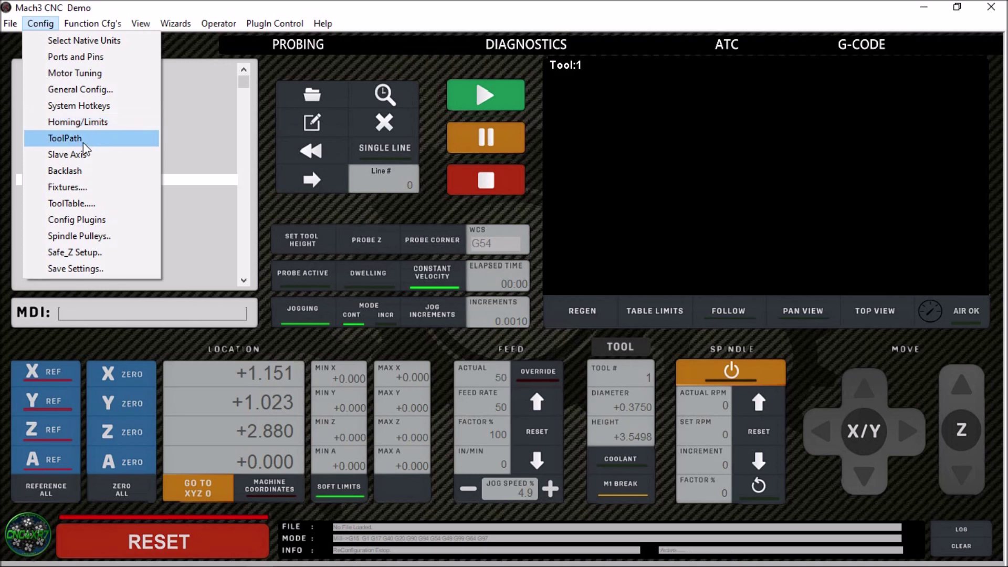
click(84, 123)
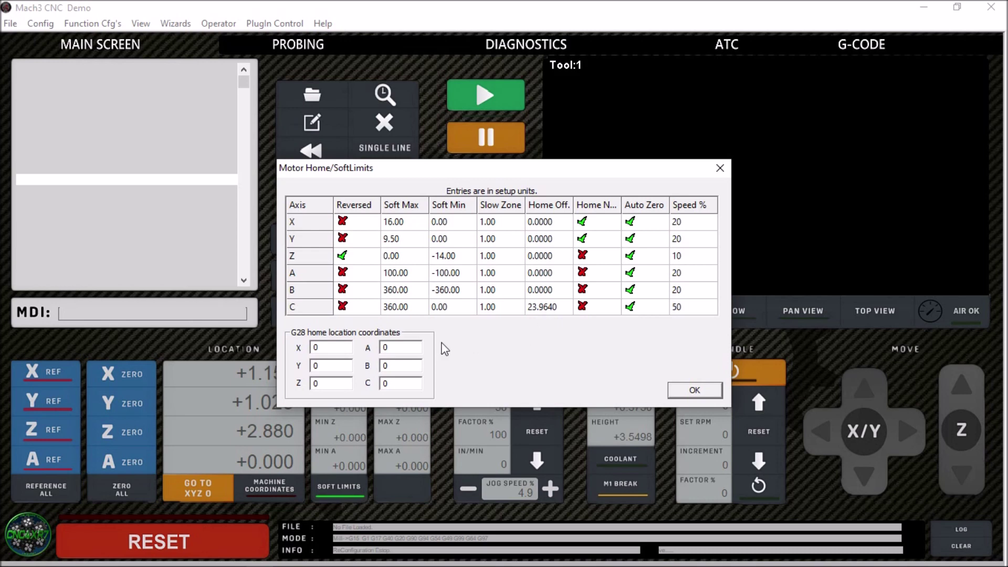
click(695, 391)
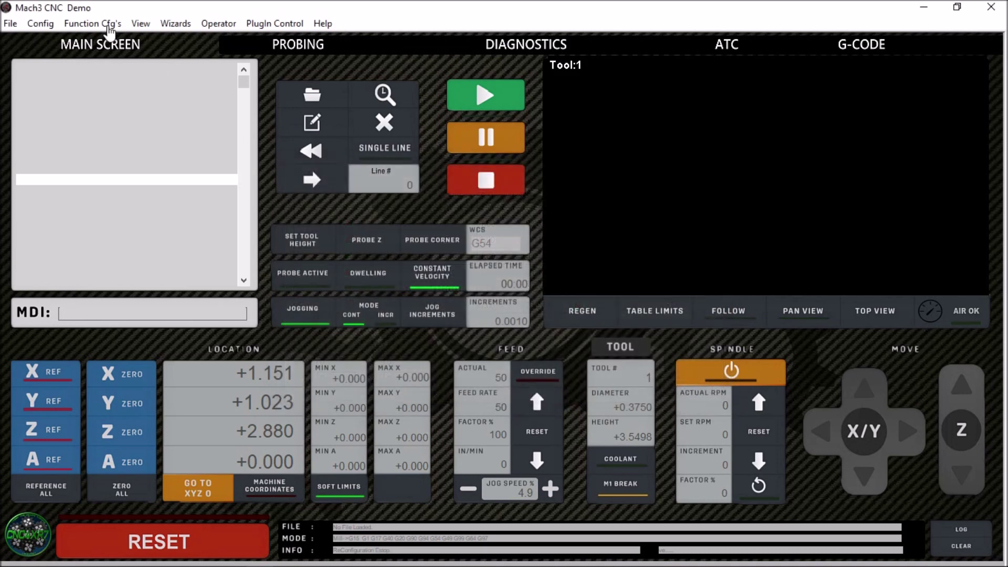
- Check which plugins are enabled in the plugin control and activation list, and close it
click(41, 23)
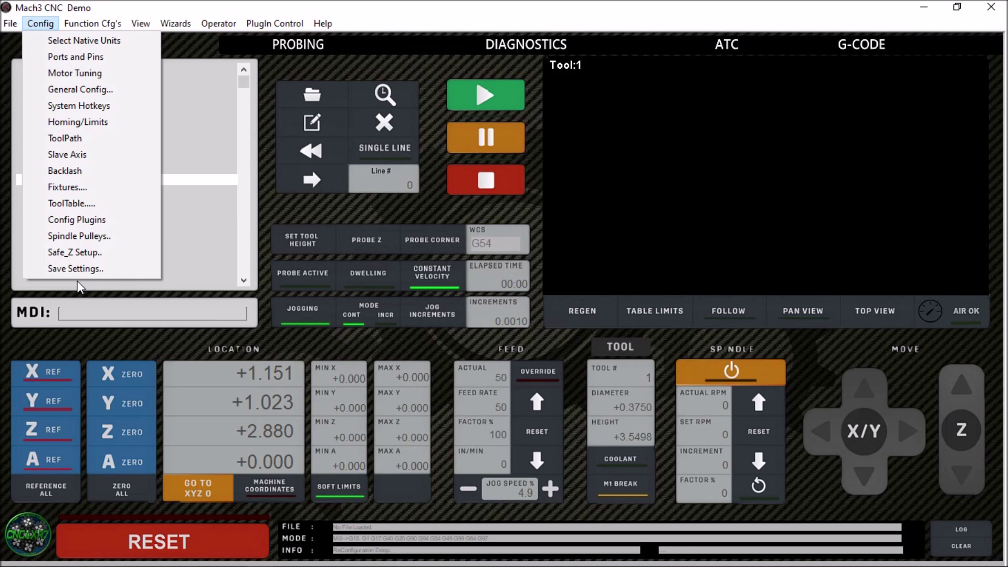
click(81, 222)
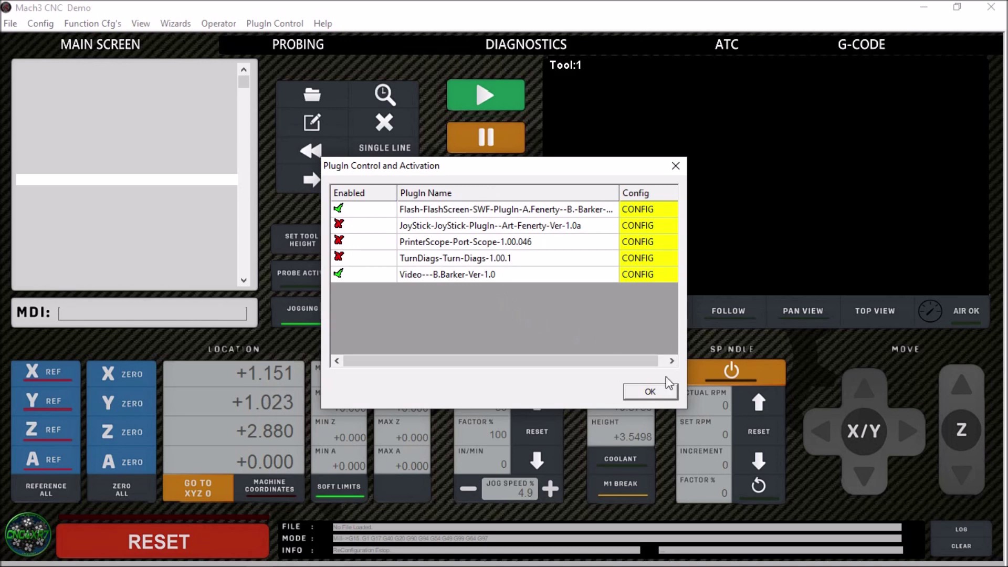
click(649, 391)
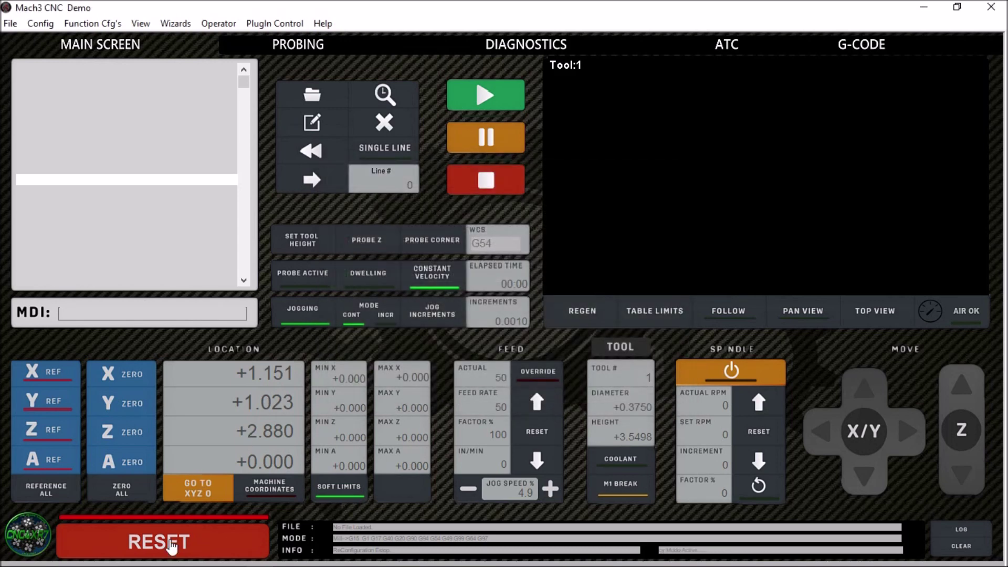
- Switch to Firefox and examine the Warp9 Ethernet SmoothStepper documentation page and its Documentation and Getting Started topics
mouse_move(152, 563)
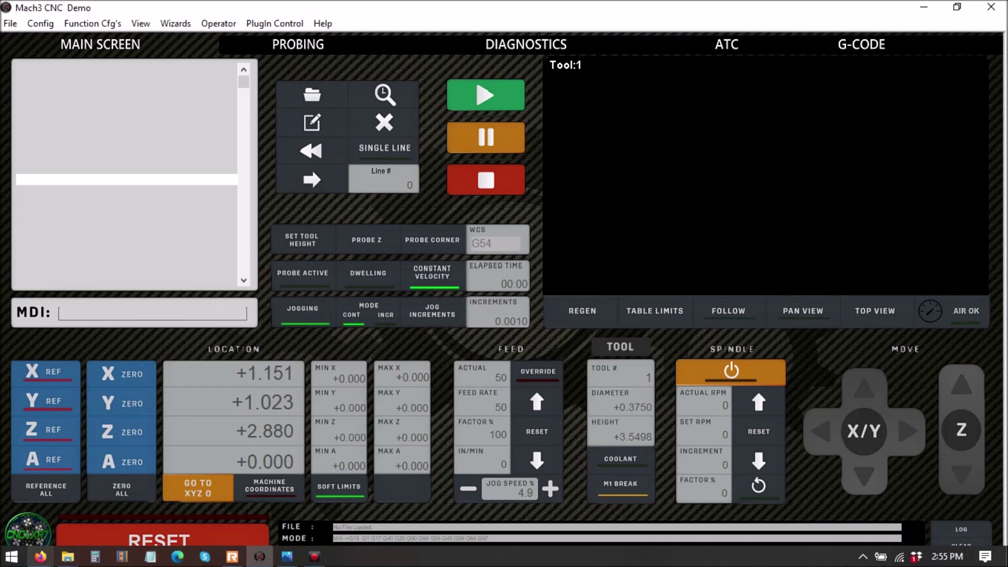
click(40, 557)
scroll(262, 226, up, 1)
scroll(298, 247, up, 5)
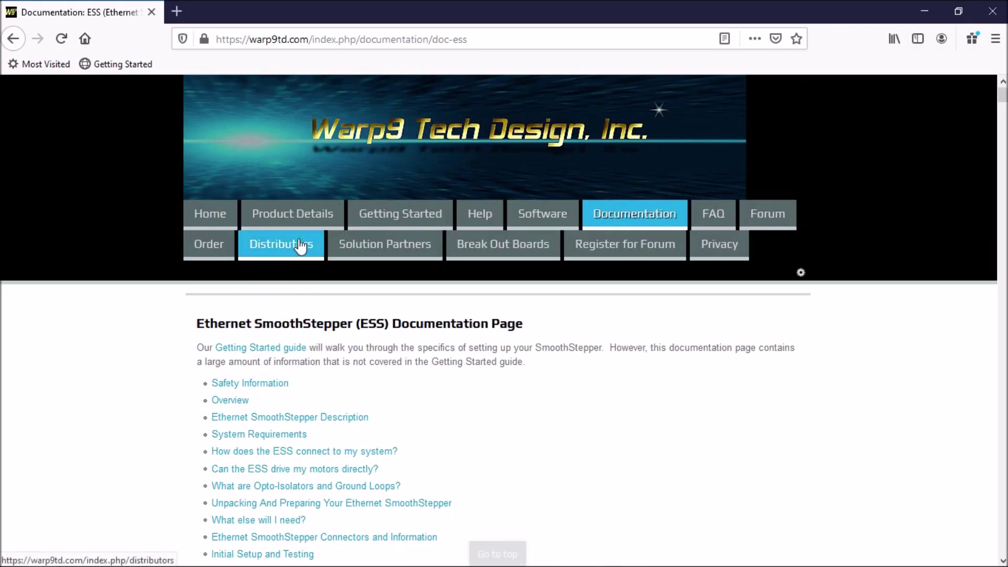
scroll(304, 243, down, 2)
mouse_move(665, 138)
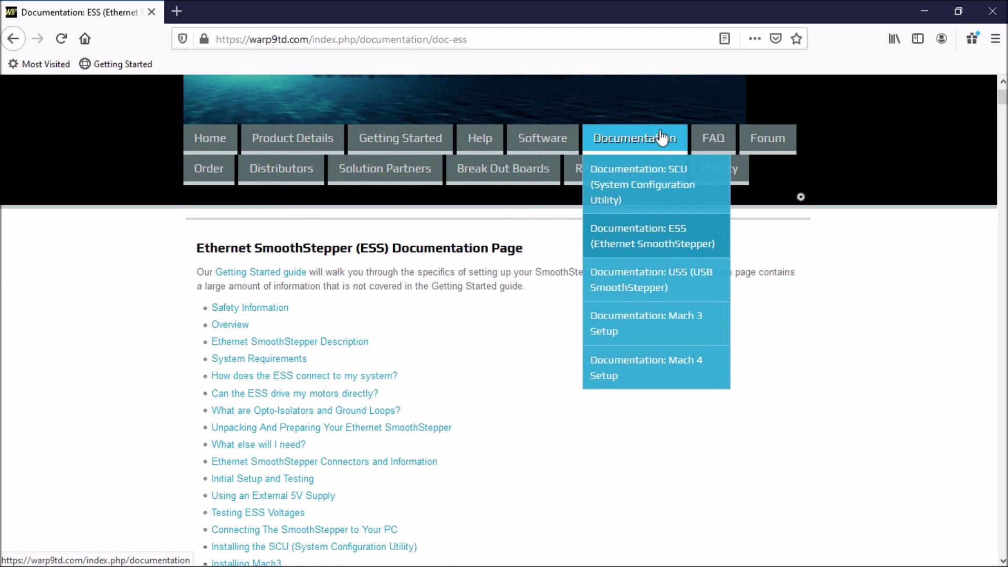
mouse_move(403, 138)
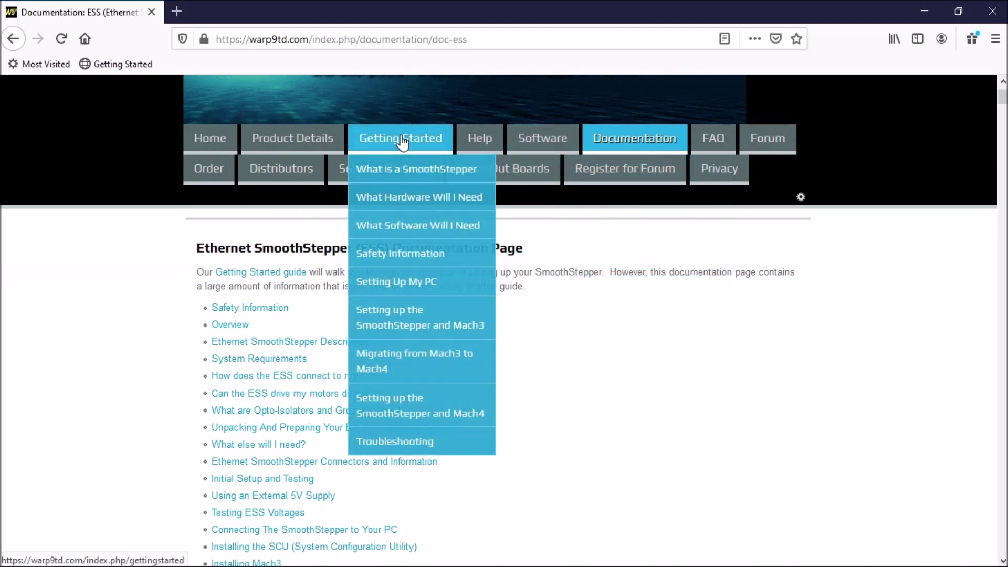
scroll(284, 278, down, 3)
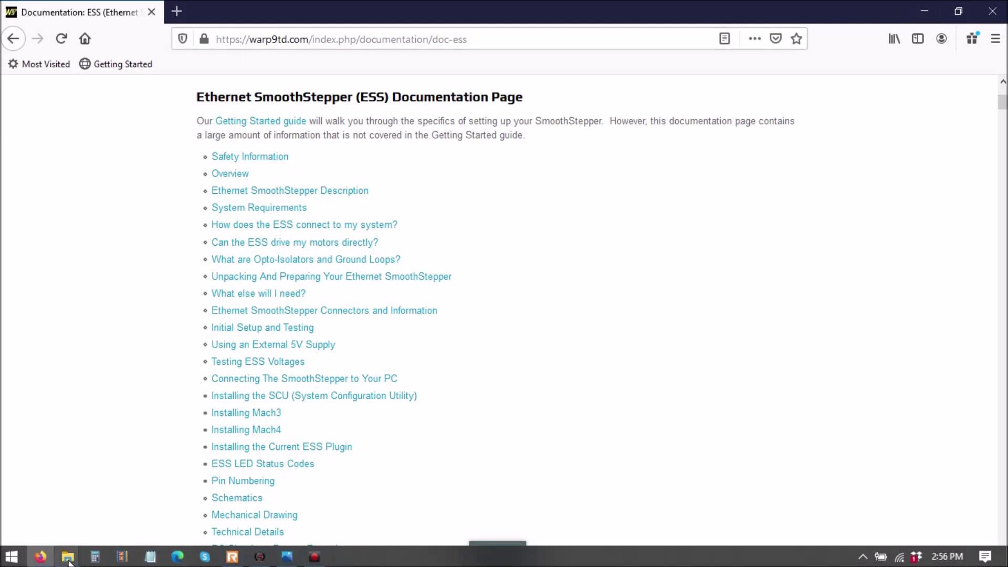
- Switch to Photos, examine the pictures of the ESS main, spindle, data monitoring, homing and backlash configuration windows, and return to Mach3
mouse_move(67, 561)
click(257, 499)
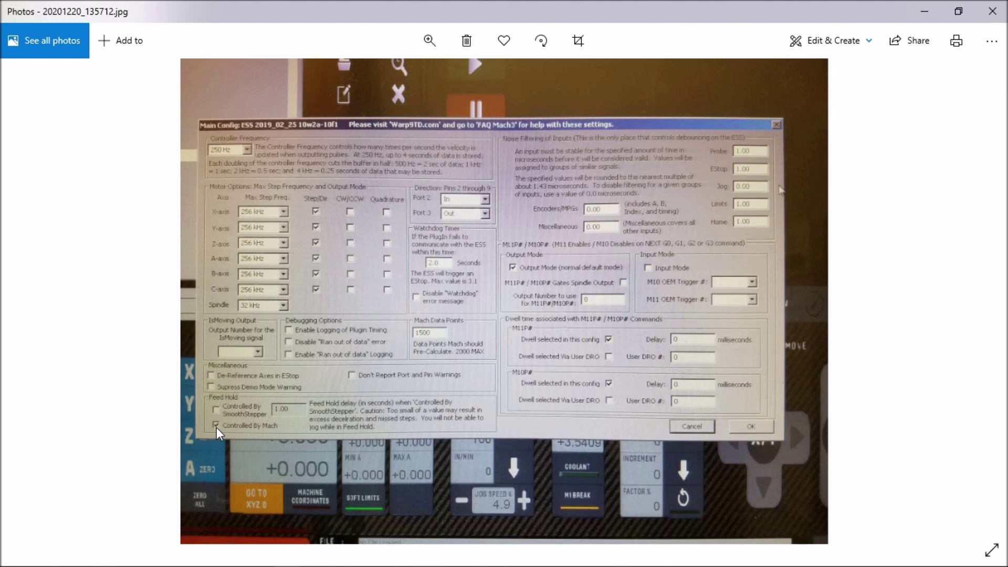
click(974, 302)
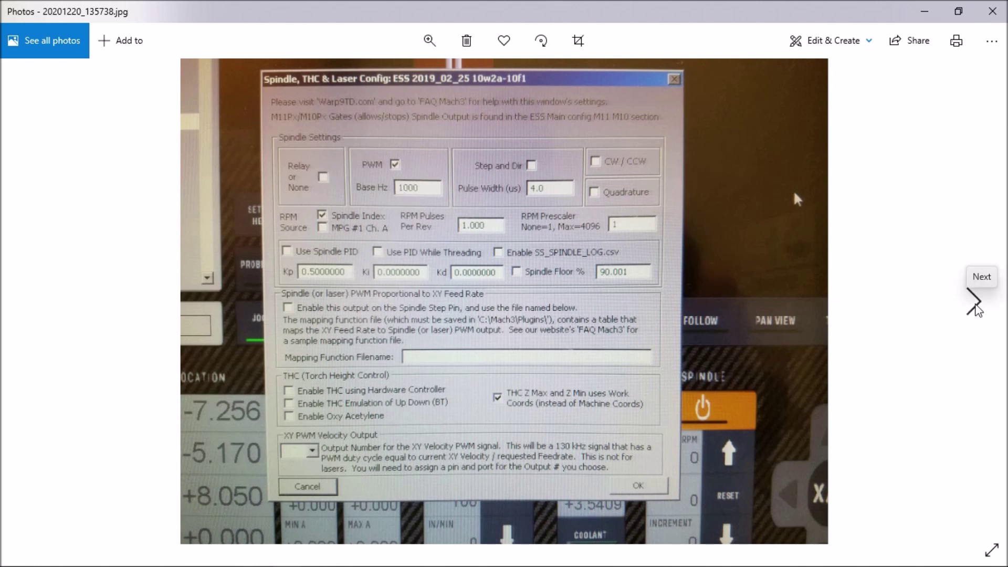
click(976, 310)
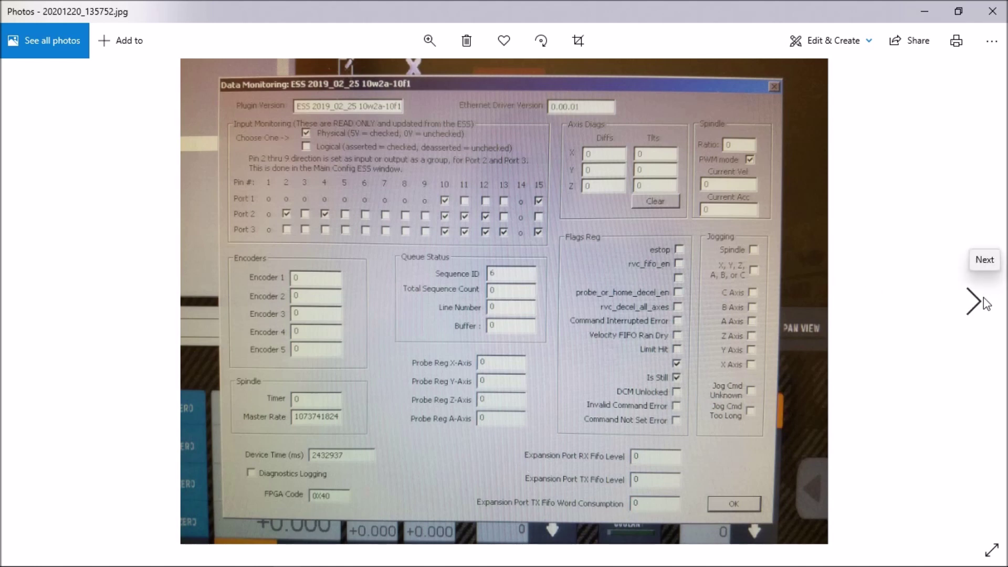
click(985, 298)
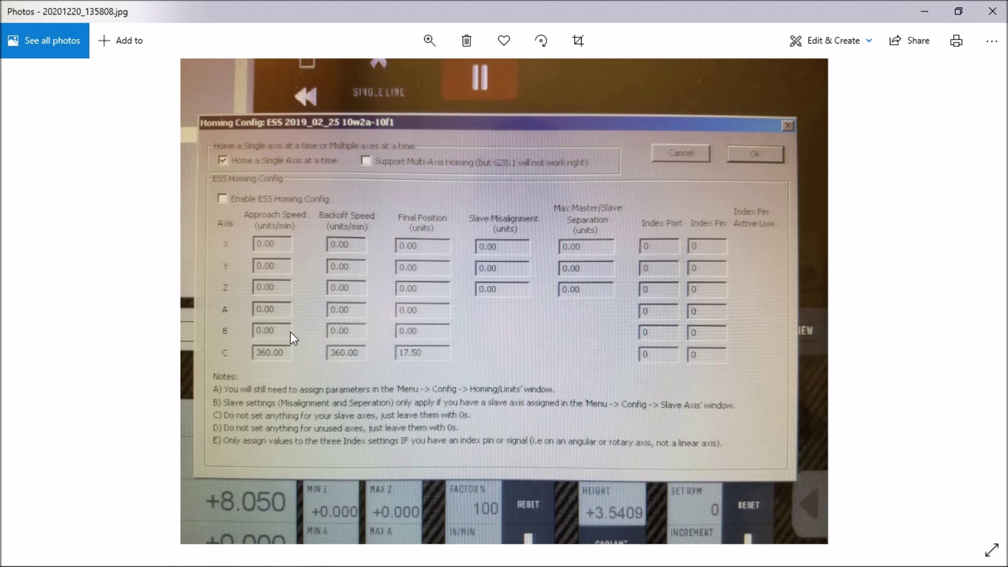
click(976, 295)
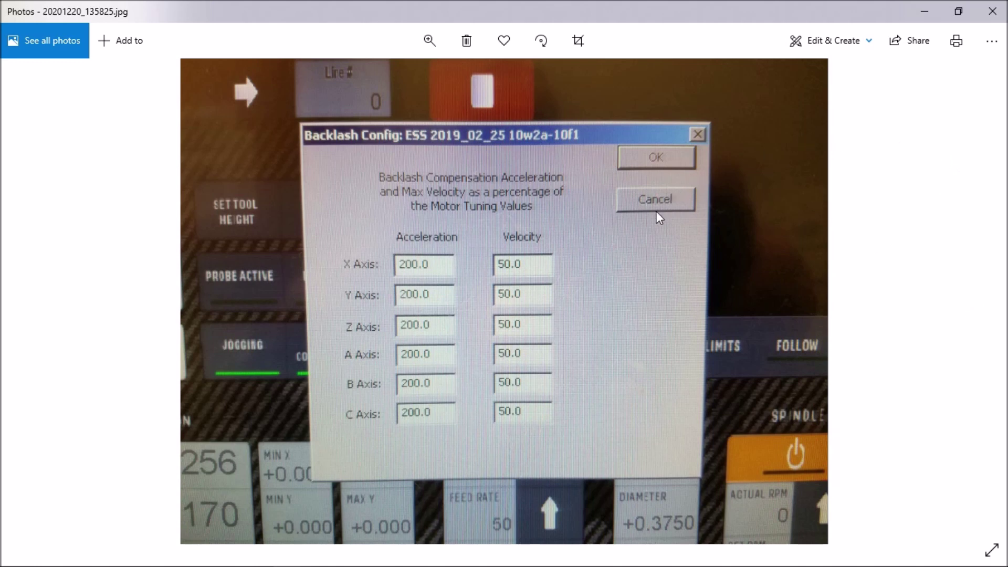
click(924, 10)
key(alt+Tab)
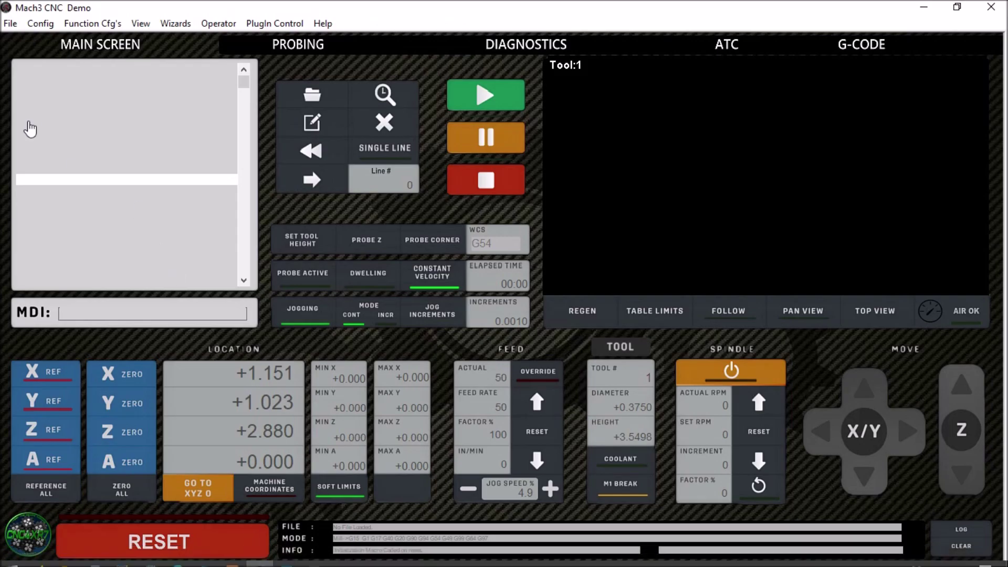